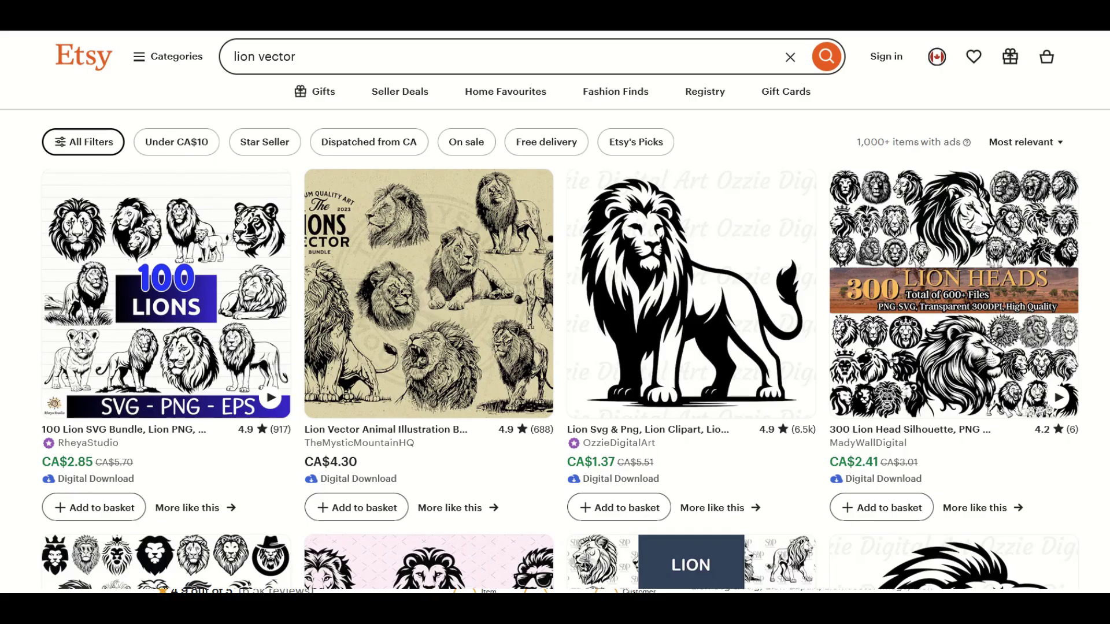
Scroll down through the Etsy 'lion vector' listings to browse the ready-made lion designs.
scroll(555, 312, down, 4)
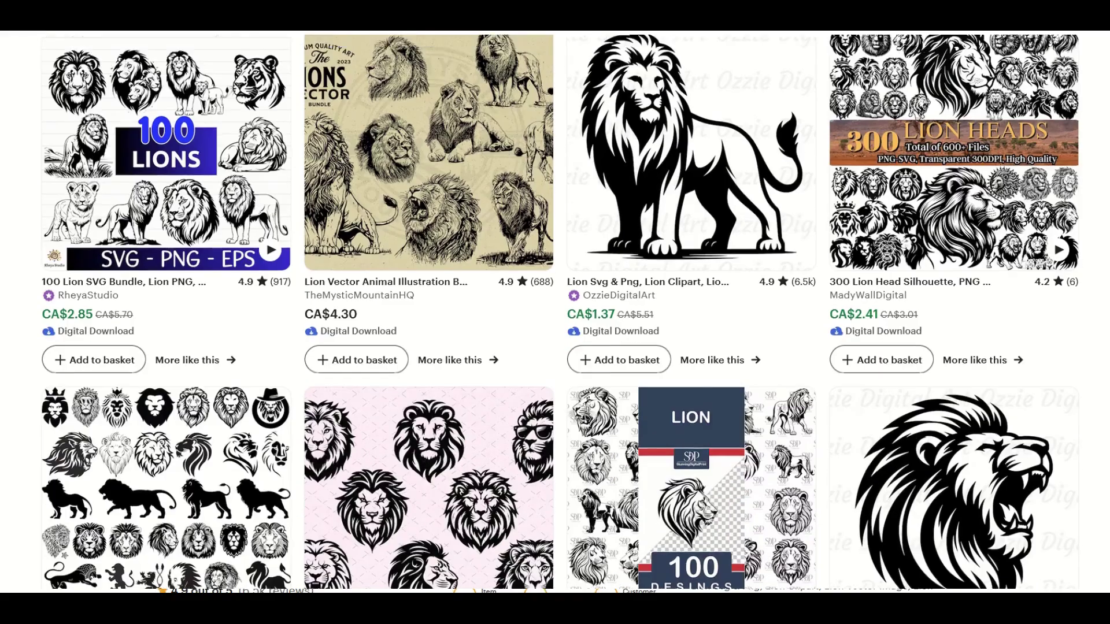
scroll(555, 312, down, 2)
scroll(555, 312, down, 3)
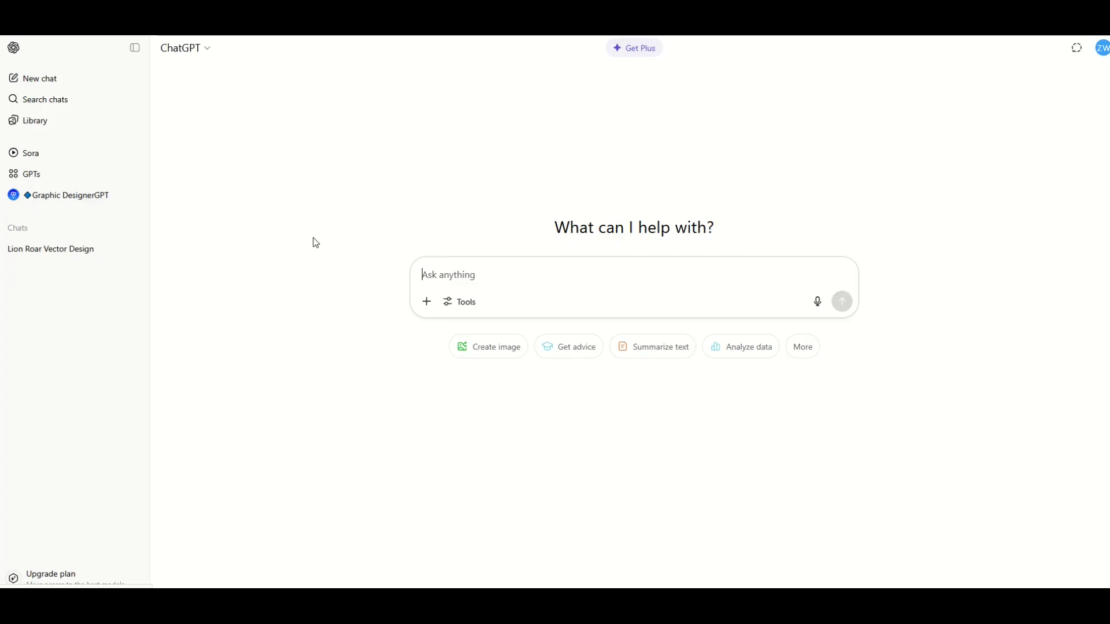
Paste the roaring lion head clean-vector prompt into ChatGPT and send it to generate the image.
text(create a clean vector of a lion's head roaring, full color)
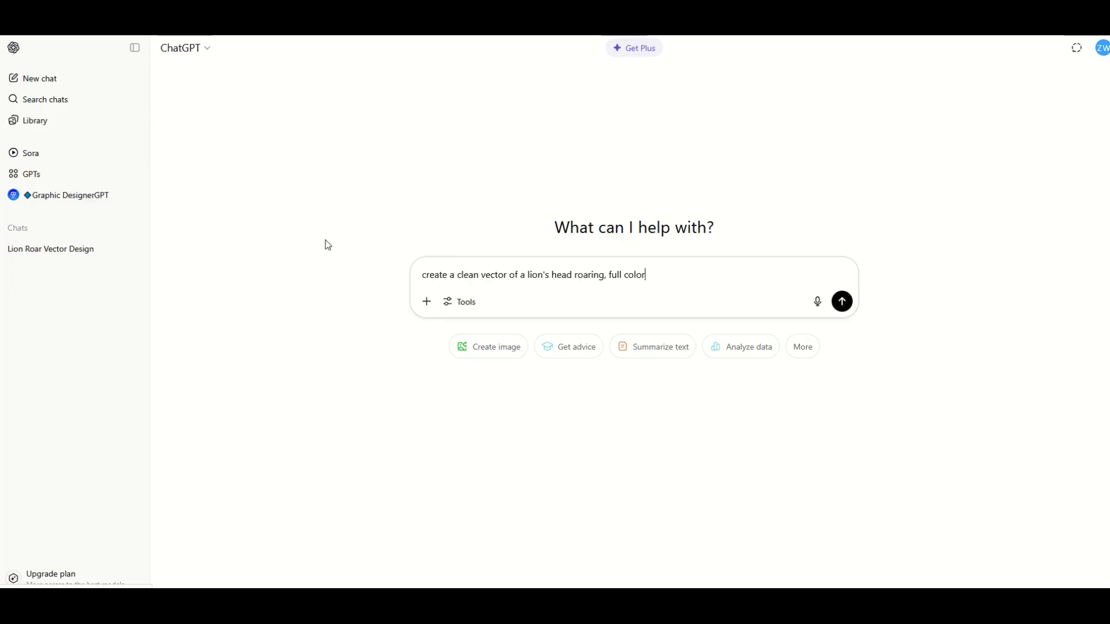
click(842, 301)
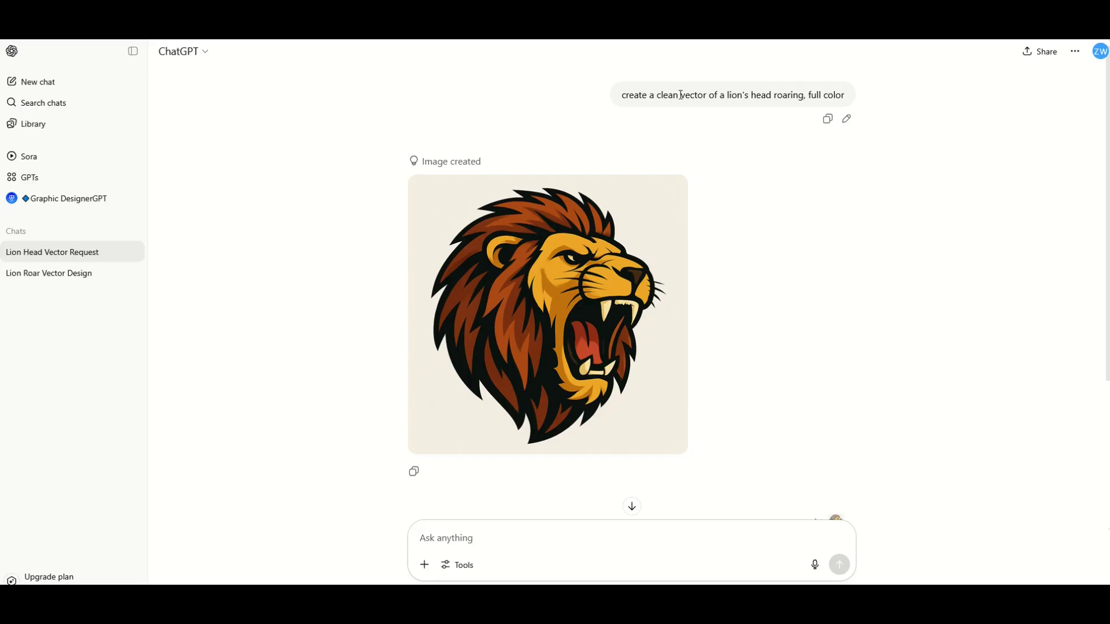
drag(673, 94, 744, 154)
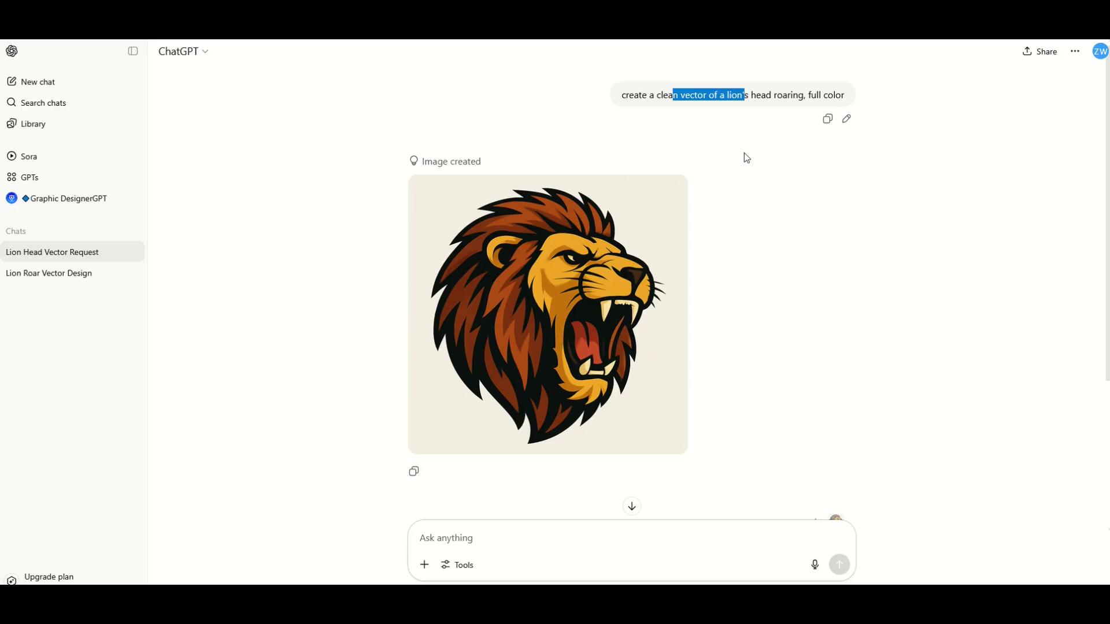
click(373, 376)
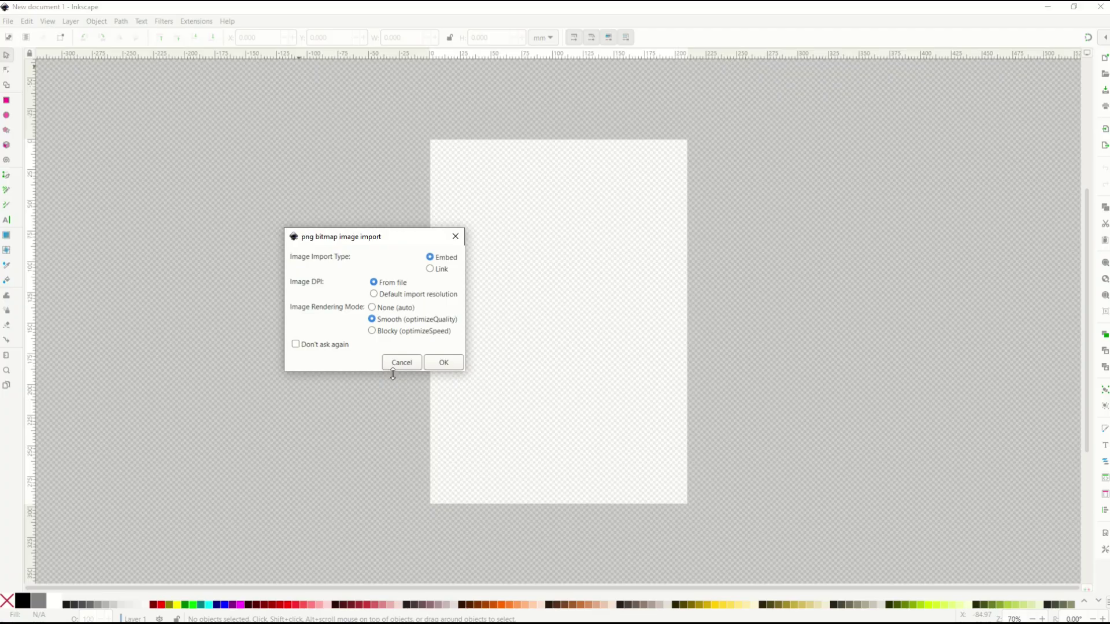
Import the lion PNG as an embedded image, then view and close the About Inkscape window.
click(437, 366)
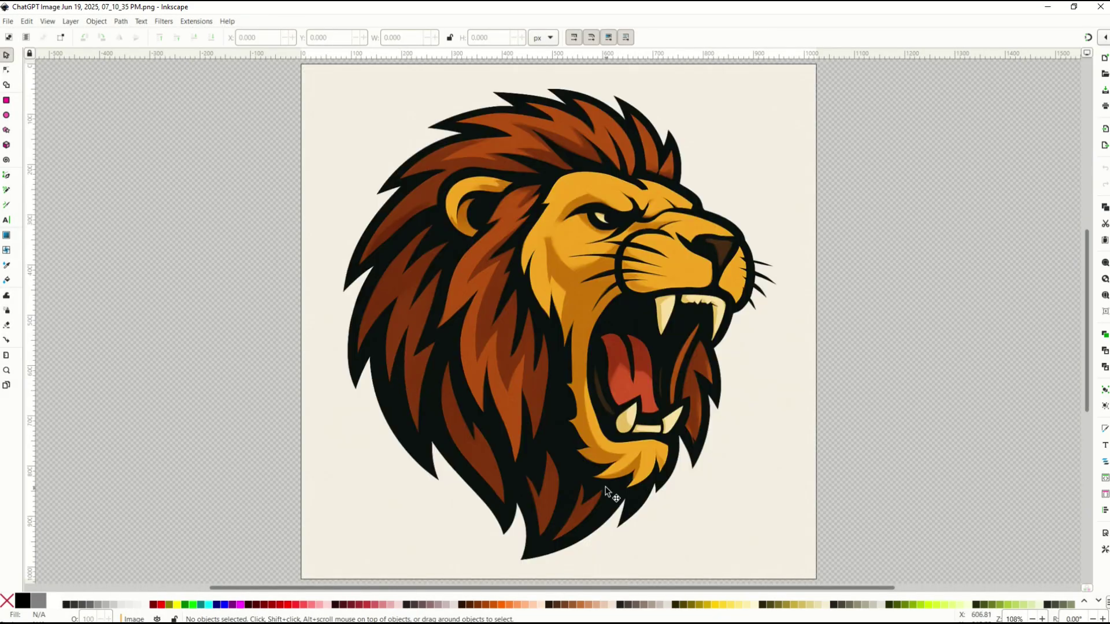
click(226, 22)
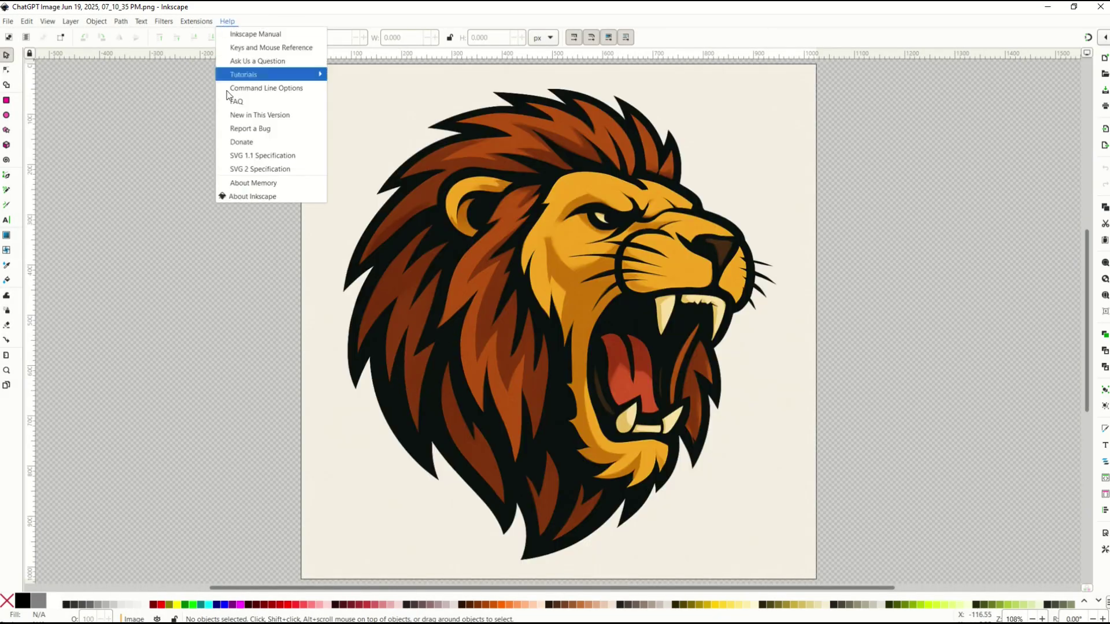
click(248, 194)
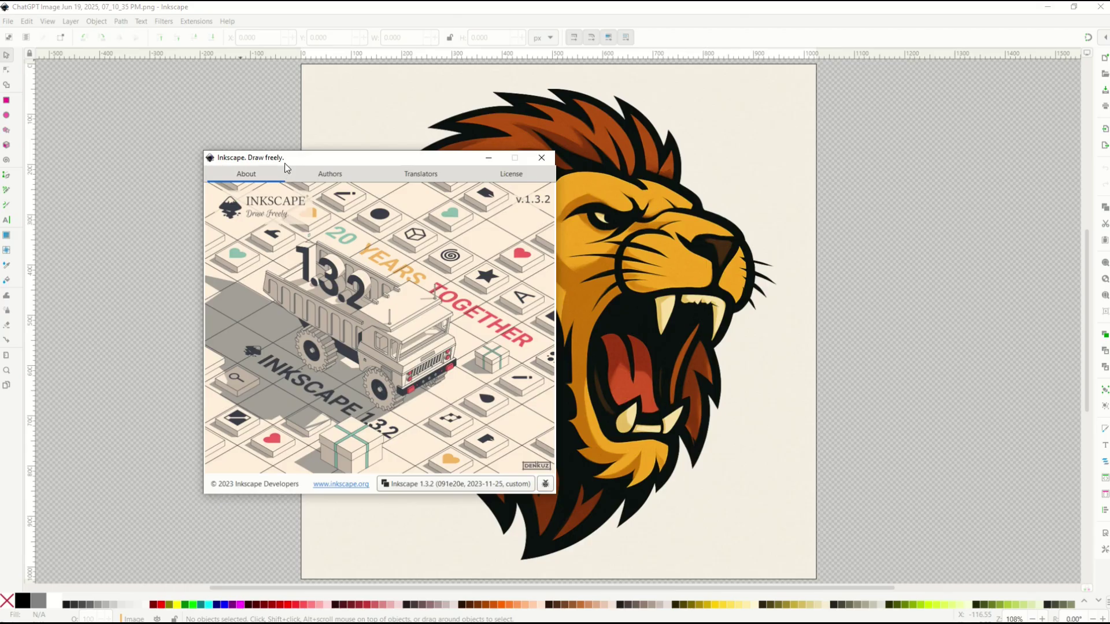
drag(285, 162, 366, 164)
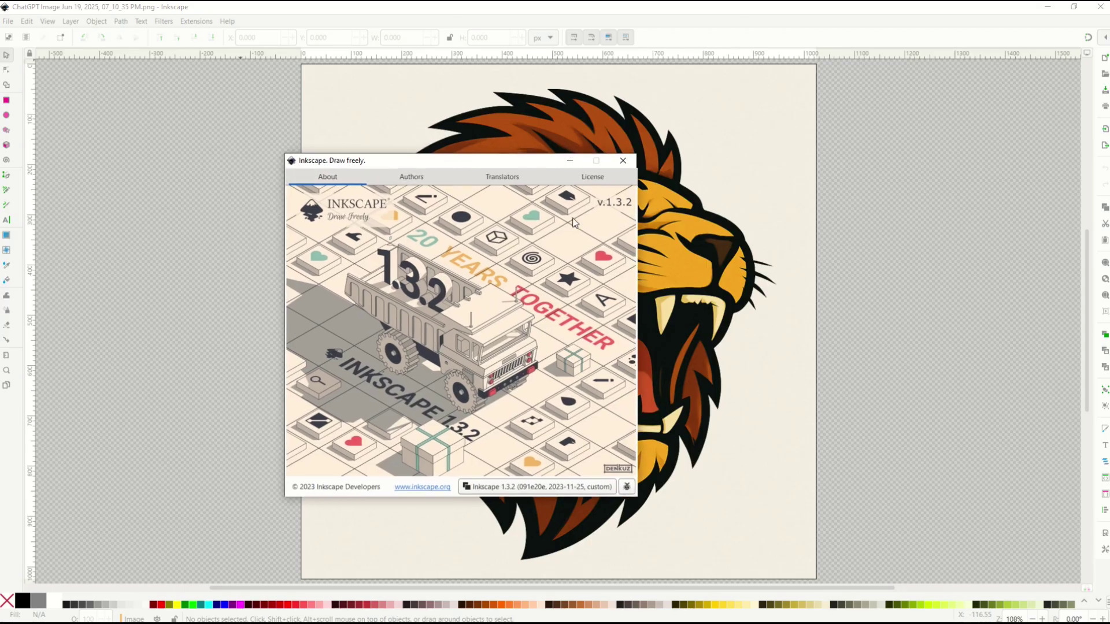
click(622, 160)
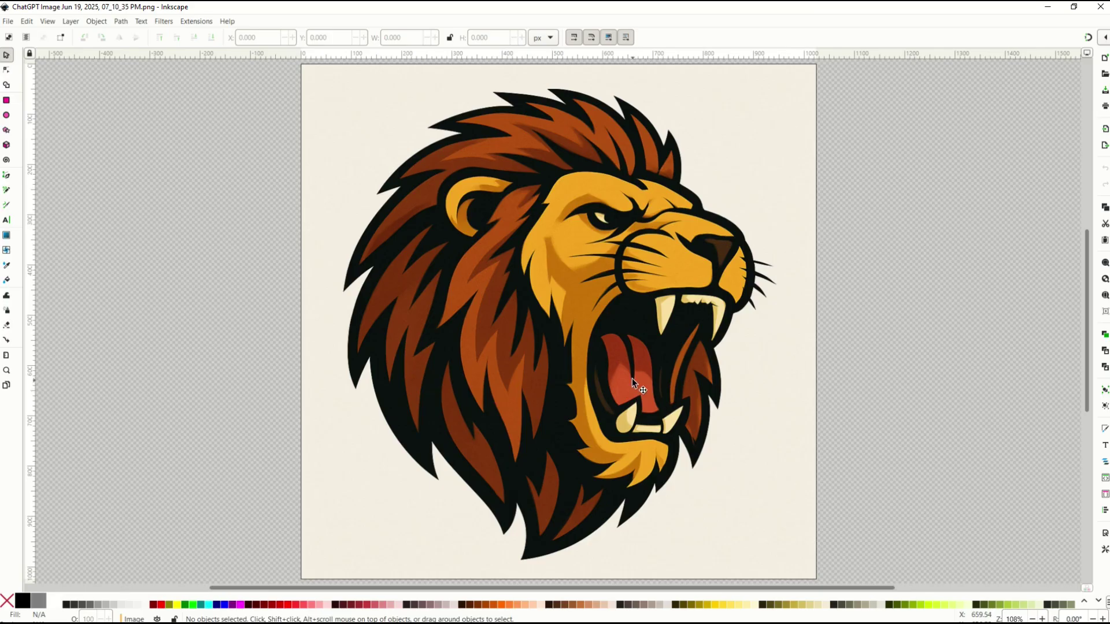
Trace the lion bitmap by Brightness cutoff at threshold 0.150 and drag the black path beside the original.
click(571, 359)
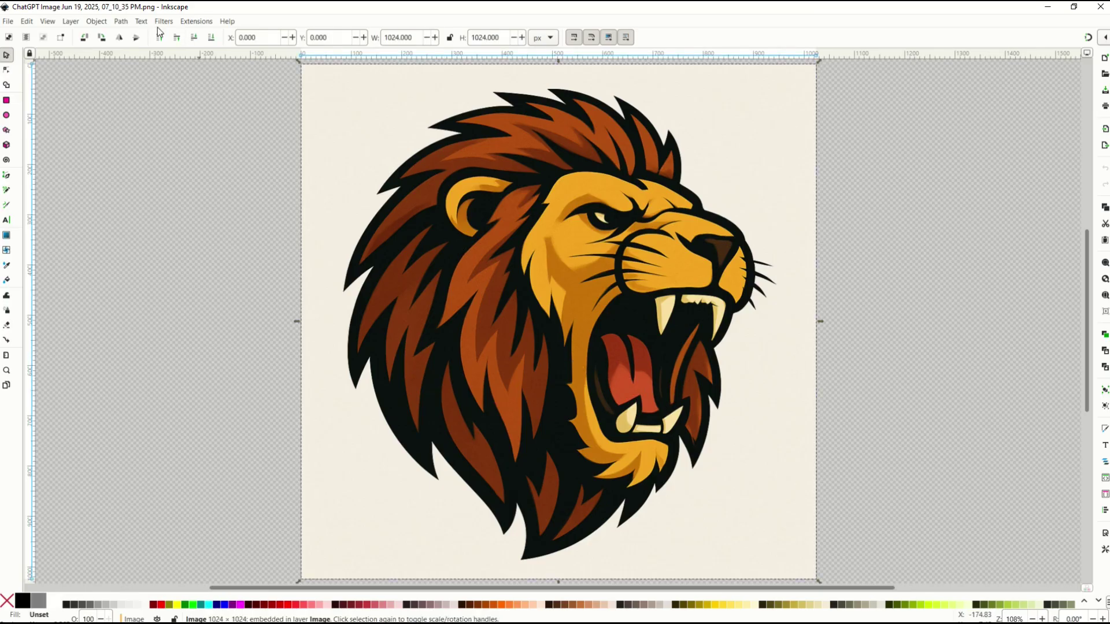
click(121, 22)
click(132, 60)
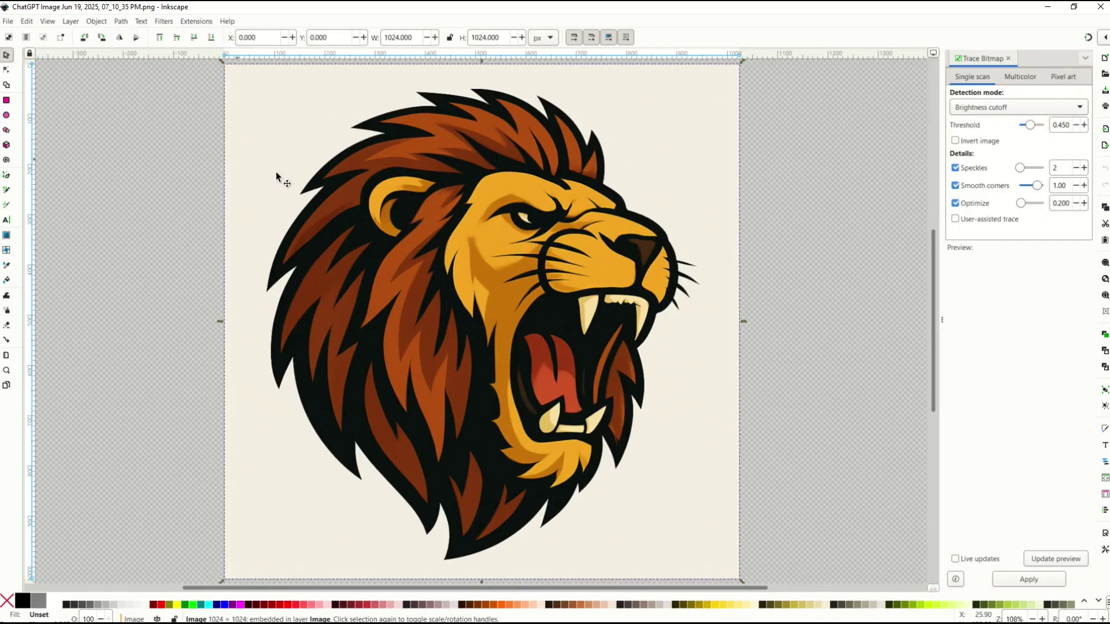
click(1047, 559)
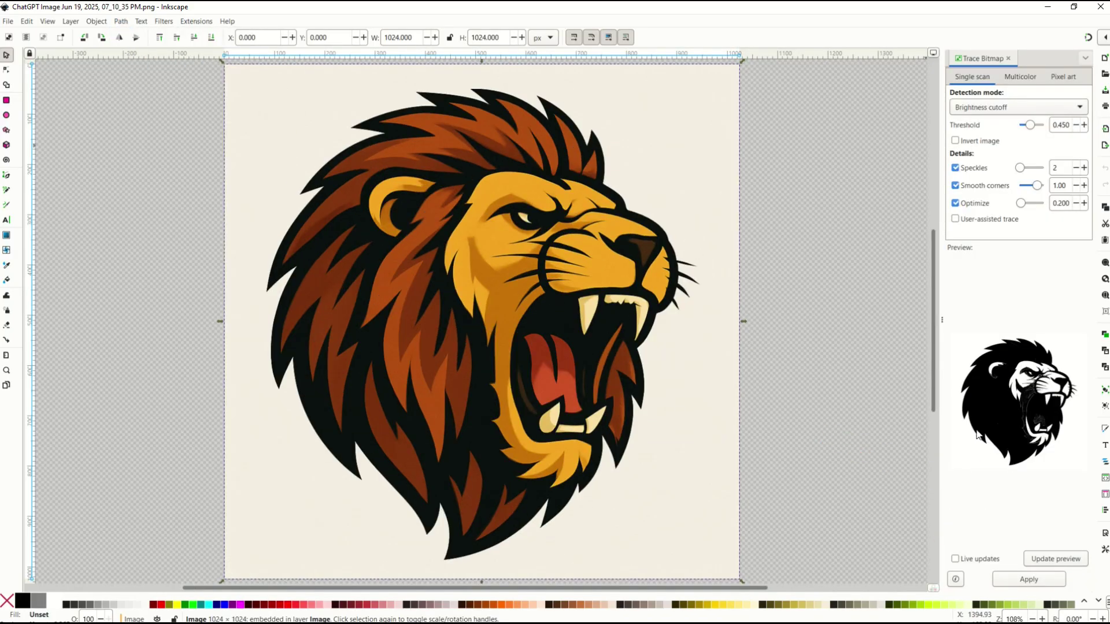
click(1077, 125)
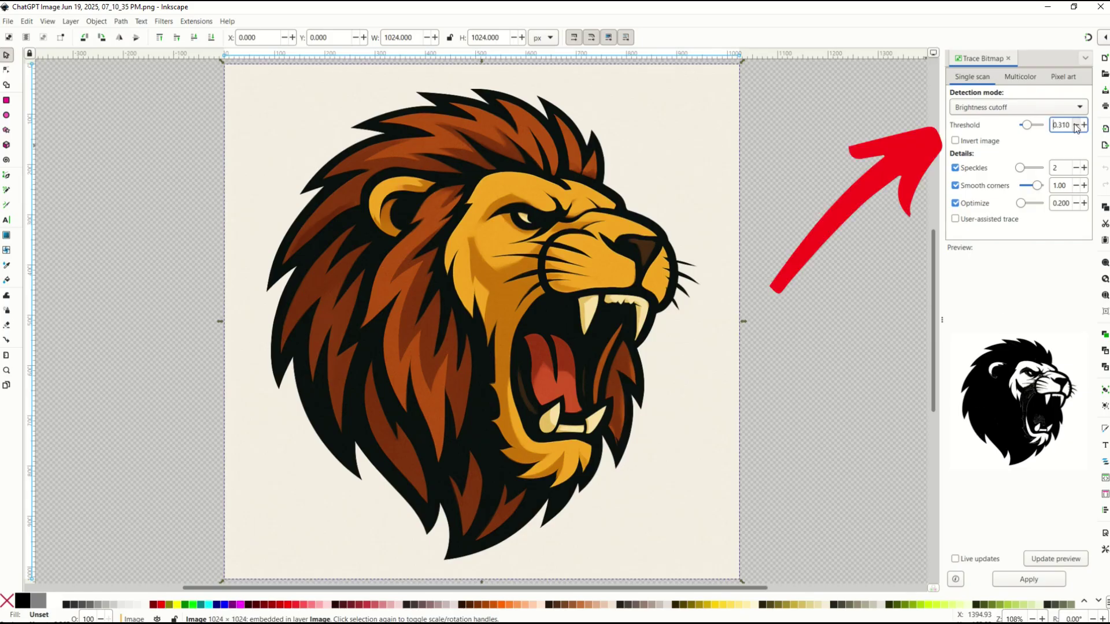
click(1048, 558)
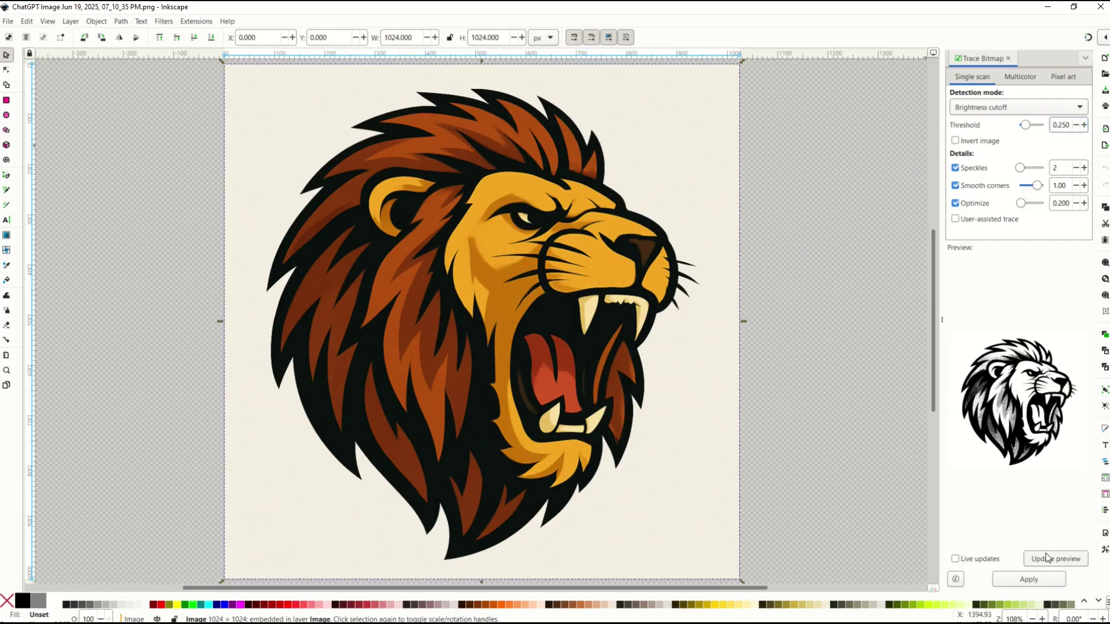
click(1075, 125)
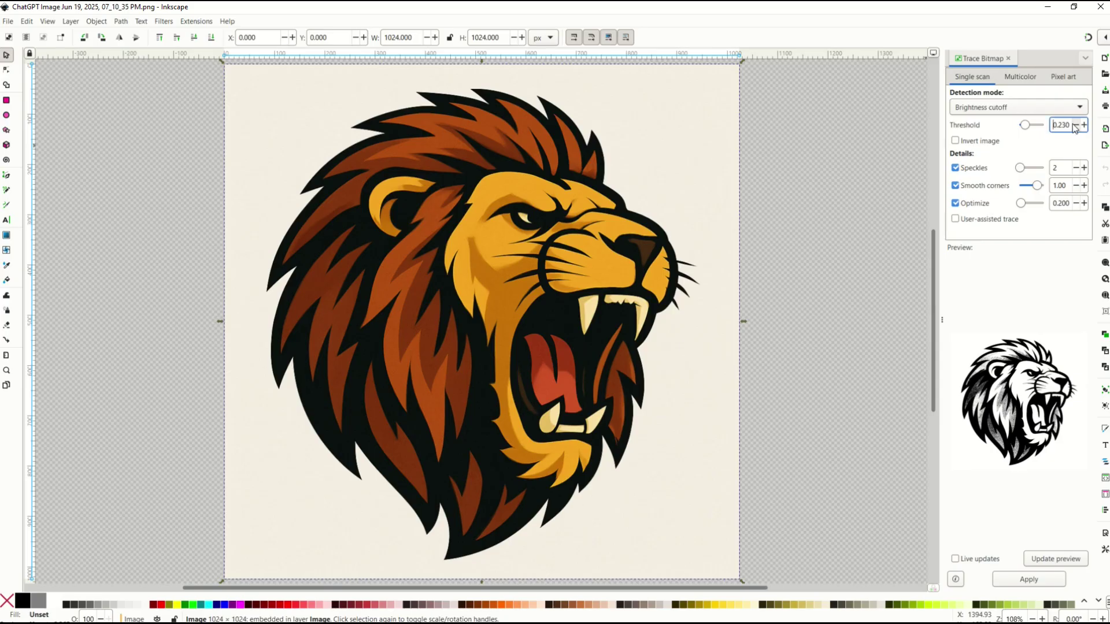
click(1019, 580)
mouse_move(422, 308)
mouse_down()
mouse_move(653, 335)
mouse_move(702, 353)
mouse_up()
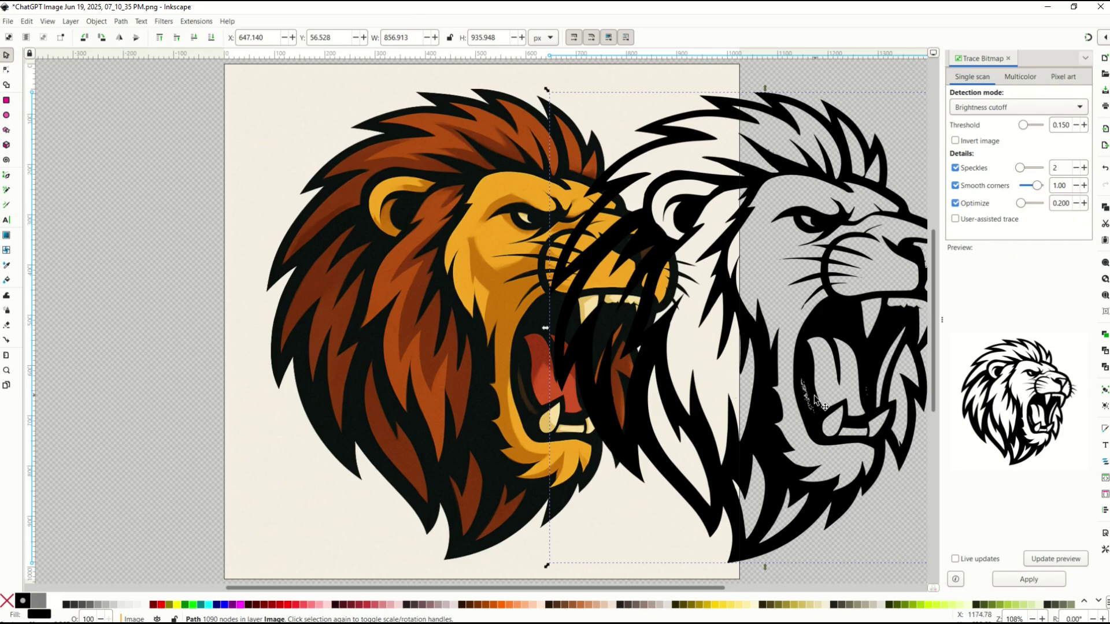
Inspect the traced lion path's nodes, then move the path back beside the original bitmap.
mouse_move(845, 317)
mouse_down()
mouse_move(664, 347)
mouse_move(777, 324)
mouse_up()
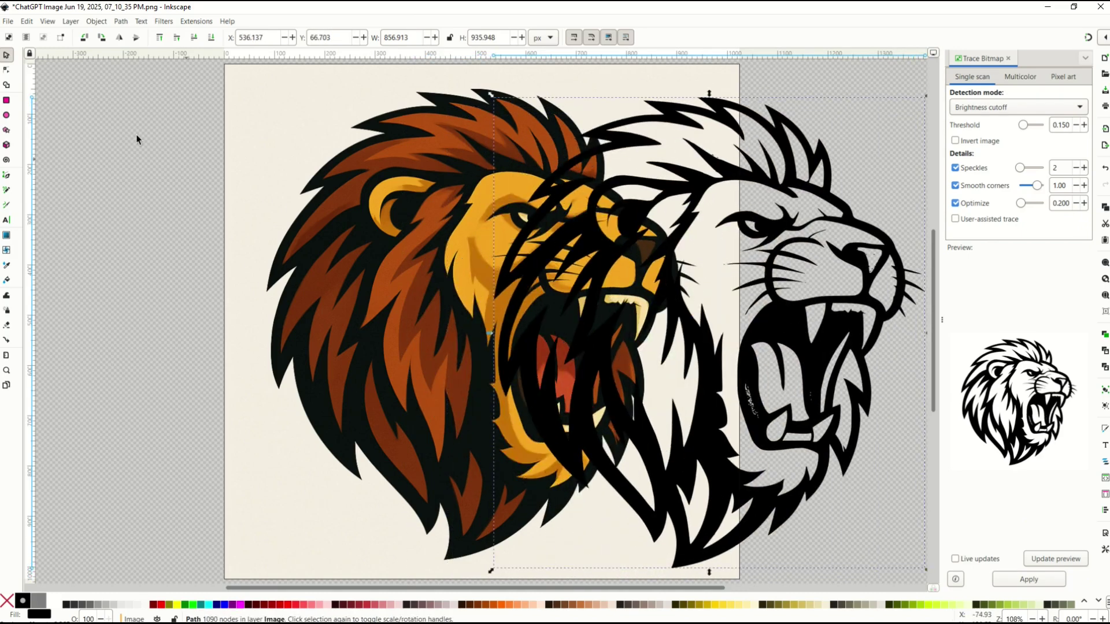
click(6, 70)
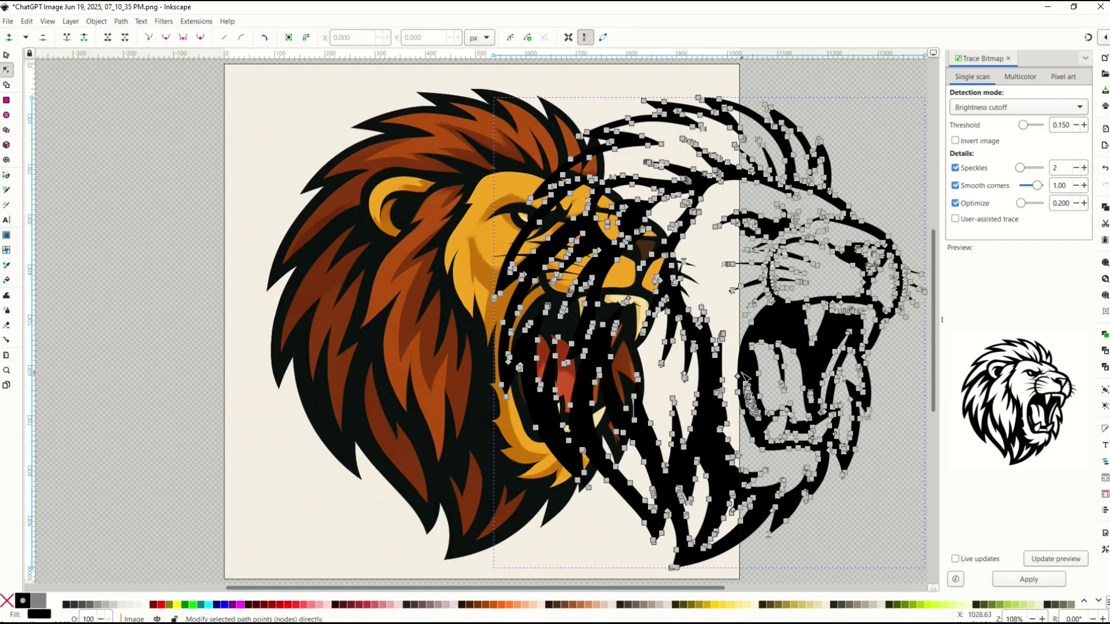
click(6, 55)
drag(698, 347, 763, 388)
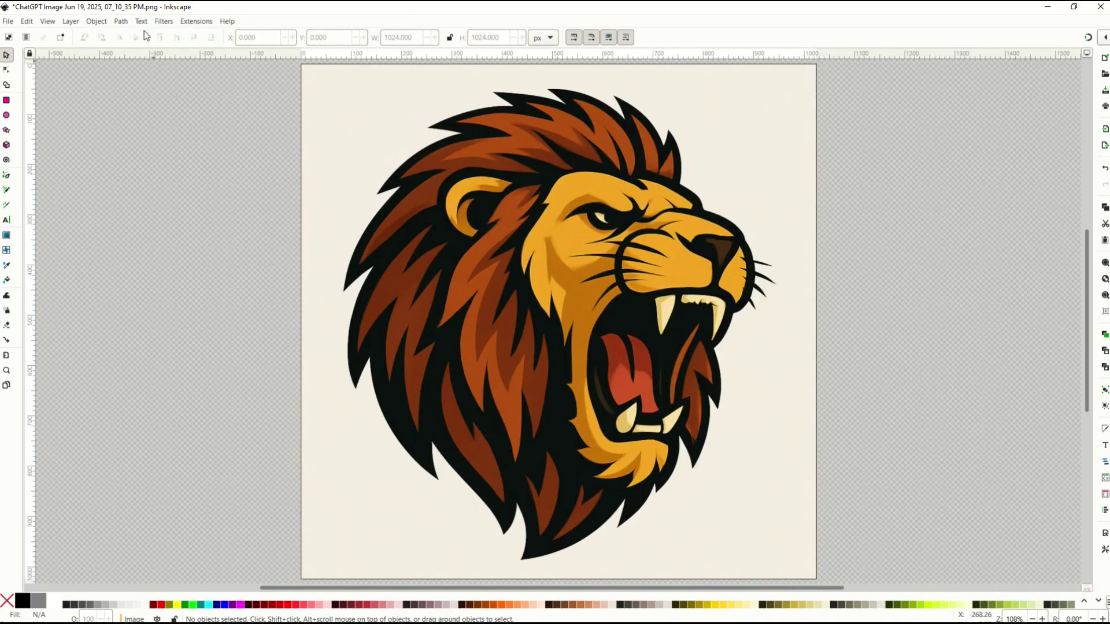
Switch Trace Bitmap on the lion image to Multicolor with Colors detection and preview it.
click(440, 186)
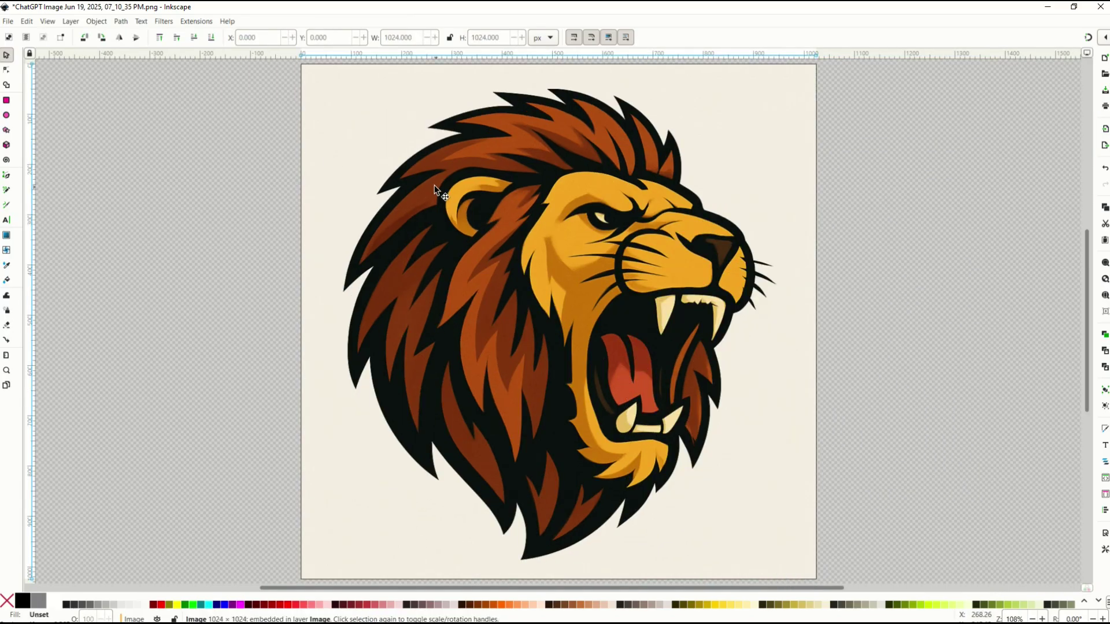
click(124, 22)
click(129, 57)
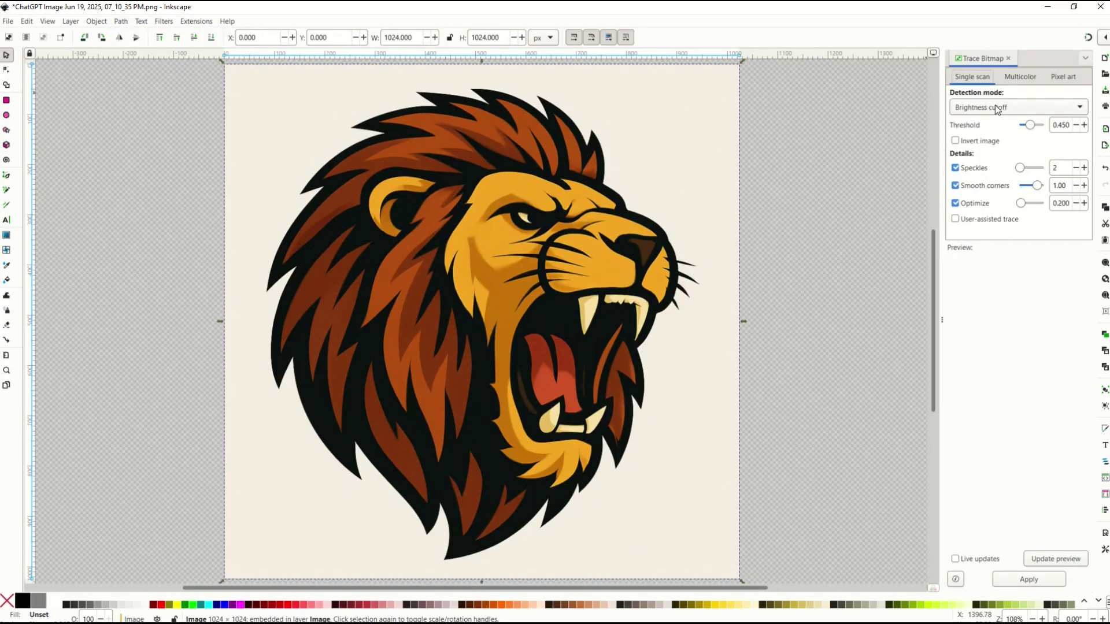
click(1020, 76)
click(977, 117)
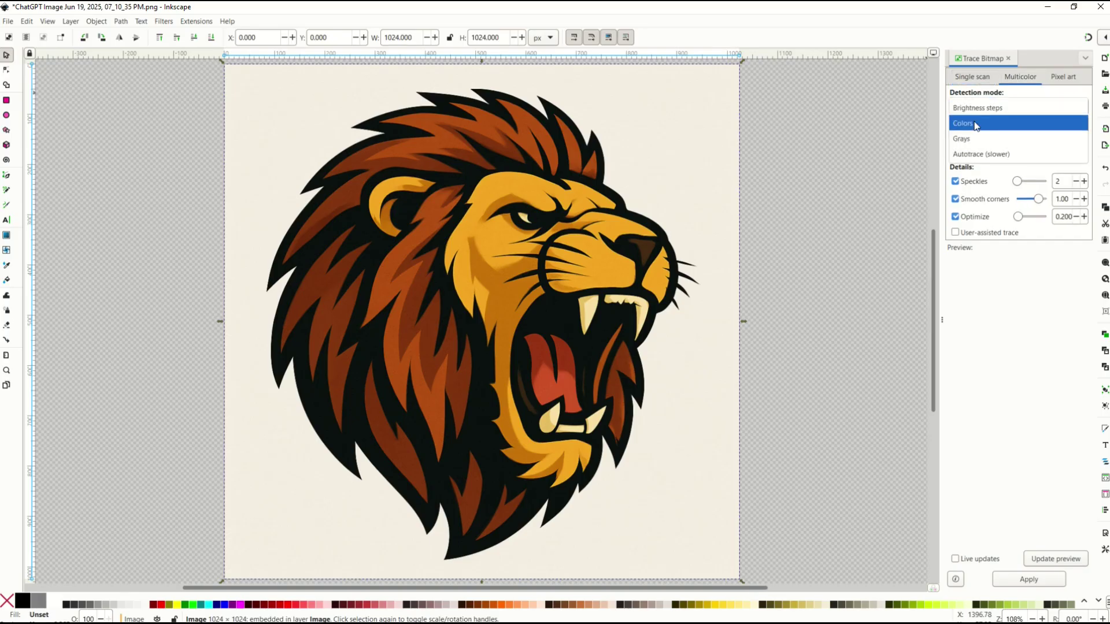
click(976, 124)
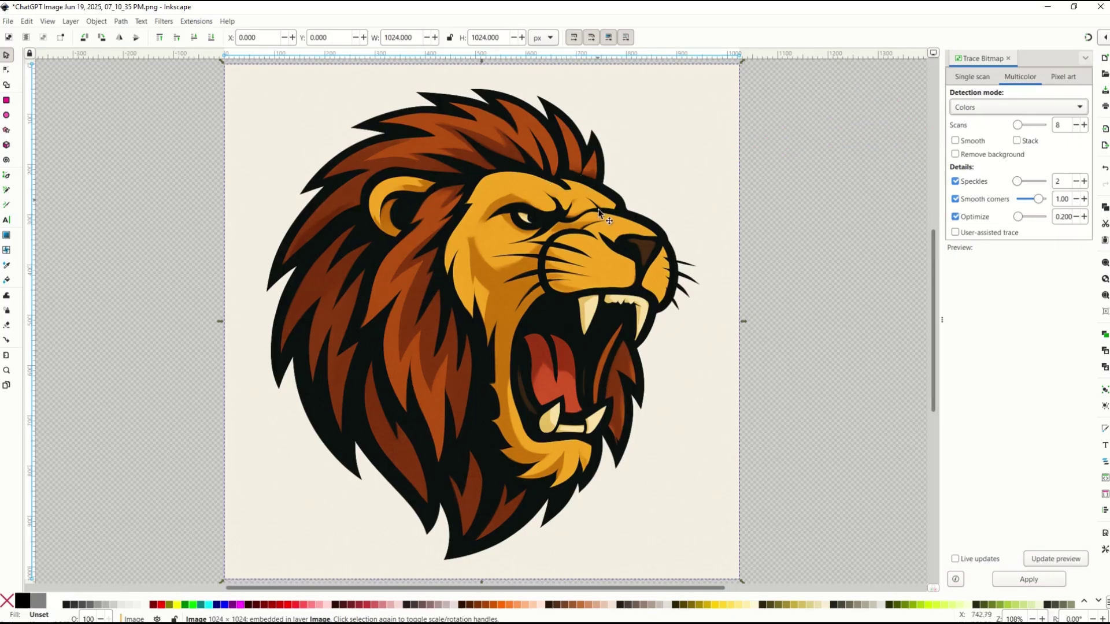
click(1034, 562)
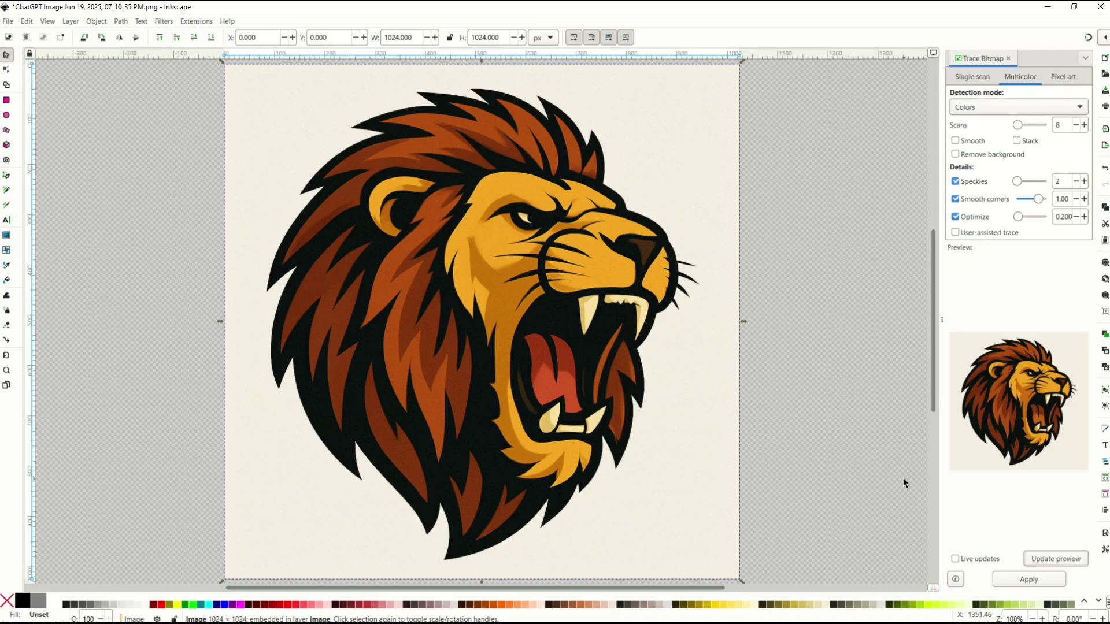
Compare previews at 4 and 13 scans, then settle on 8 scans and refresh the preview.
click(1075, 127)
click(1075, 127)
click(1075, 127)
click(1075, 127)
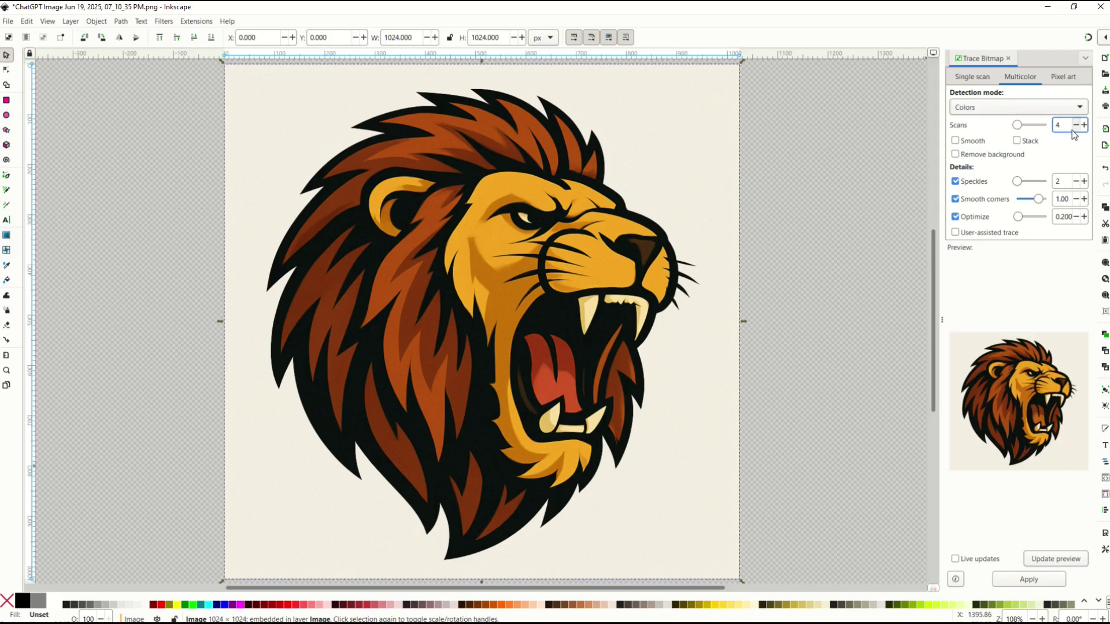
click(1054, 560)
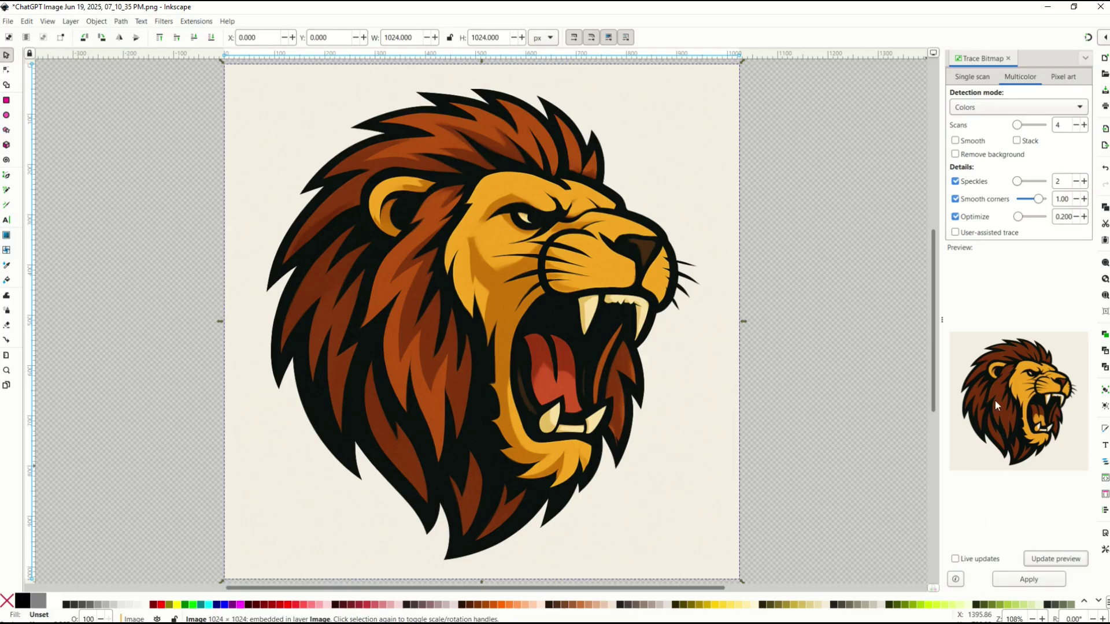
click(1083, 124)
click(1083, 125)
click(1083, 125)
click(1056, 559)
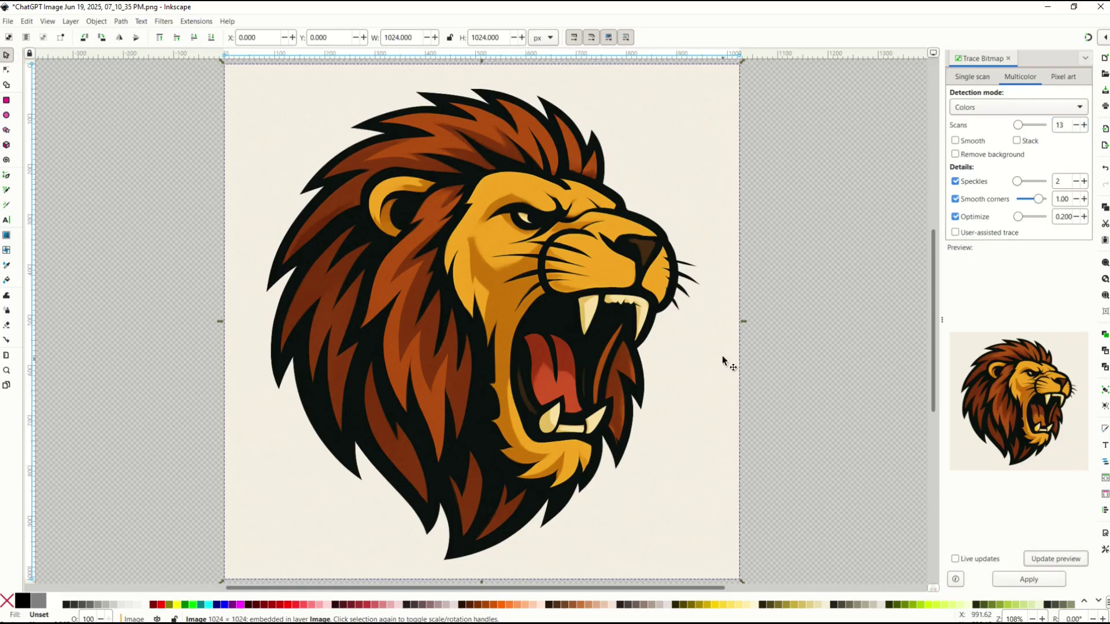
click(1075, 125)
click(1076, 125)
click(1075, 125)
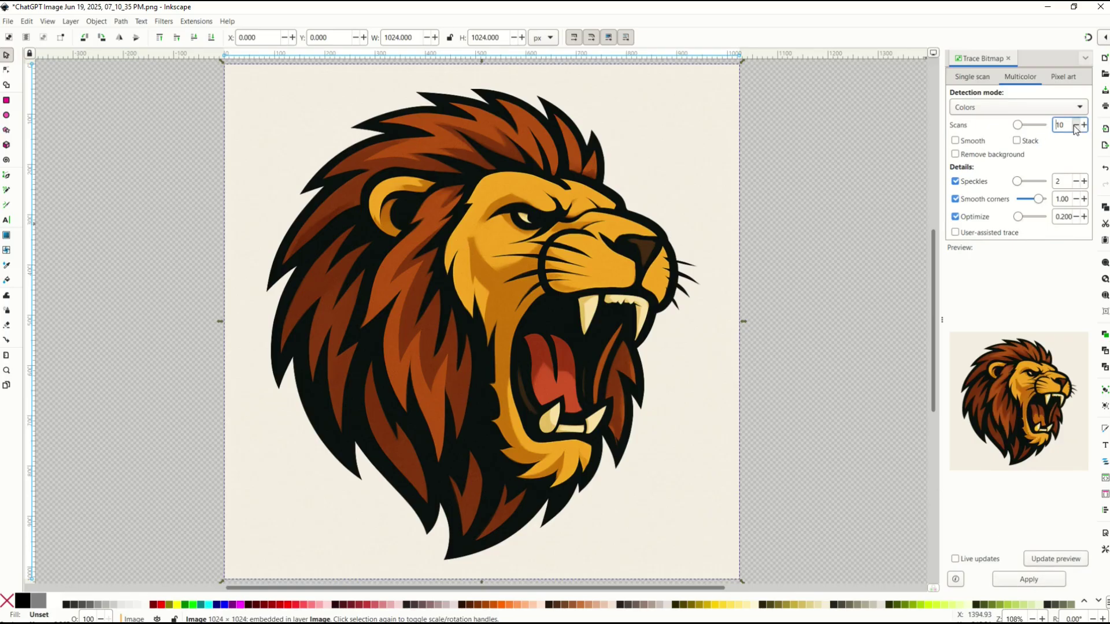
click(1056, 559)
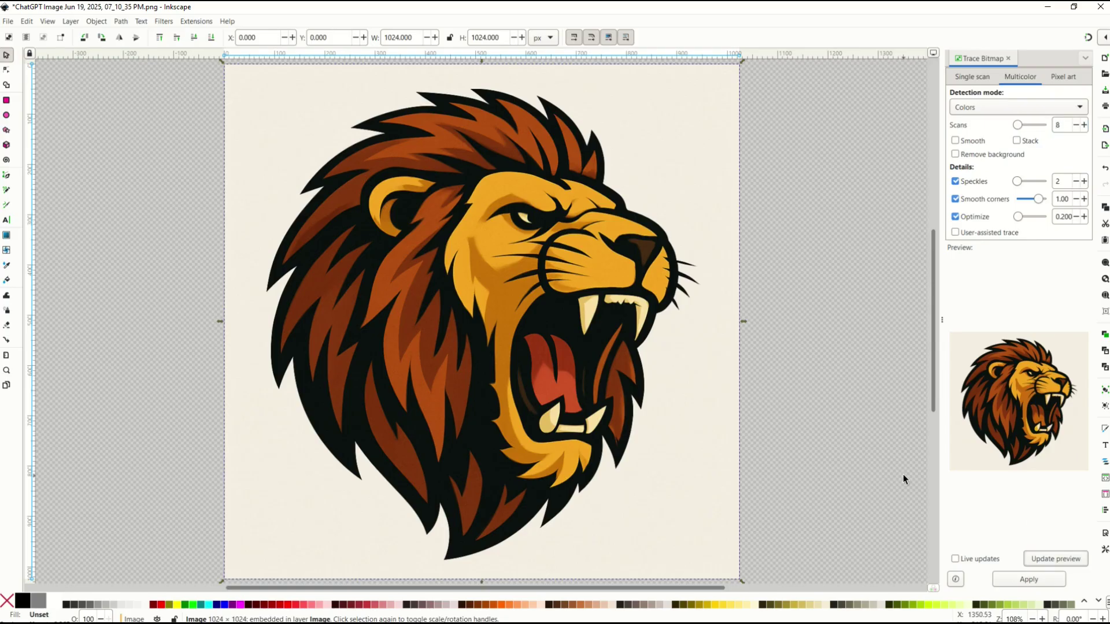
Apply the 8-colour trace, compare it beside the original lion, then delete it.
click(1015, 578)
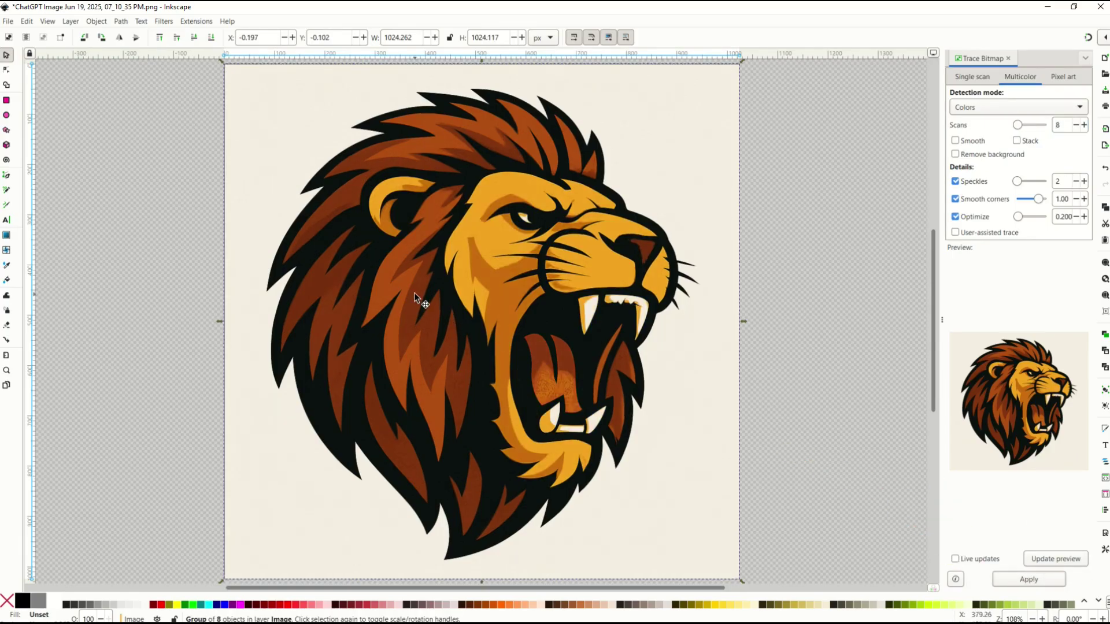
mouse_move(414, 298)
mouse_down()
mouse_move(433, 318)
mouse_move(540, 347)
mouse_move(563, 324)
mouse_up()
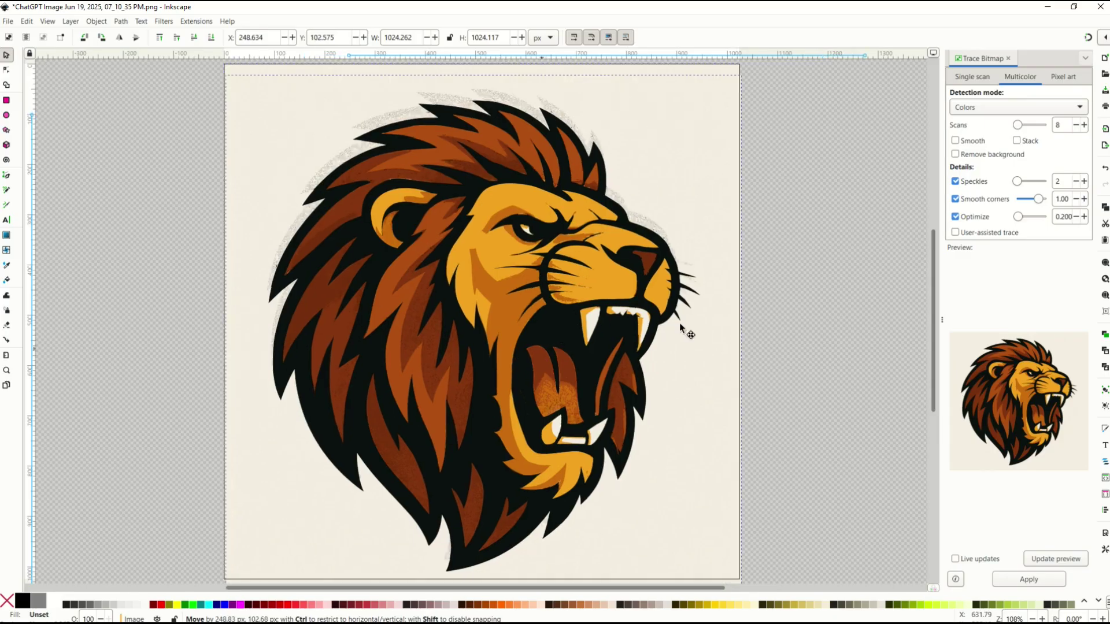
drag(741, 342, 578, 332)
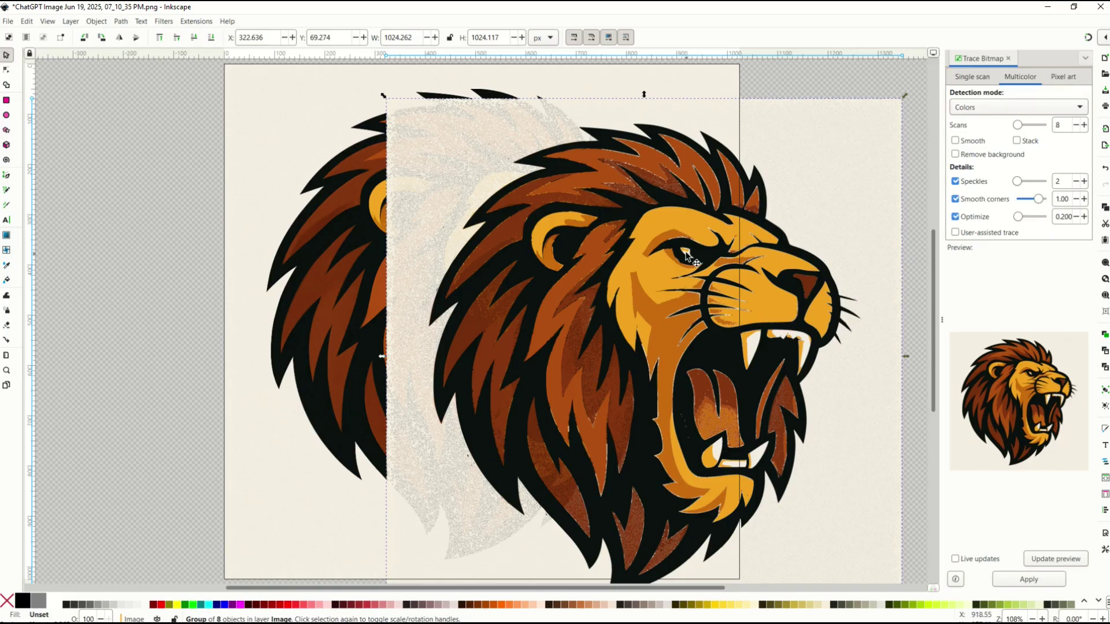
key(Delete)
Reselect the lion bitmap, set Scans to 5, preview and apply the new trace.
click(477, 287)
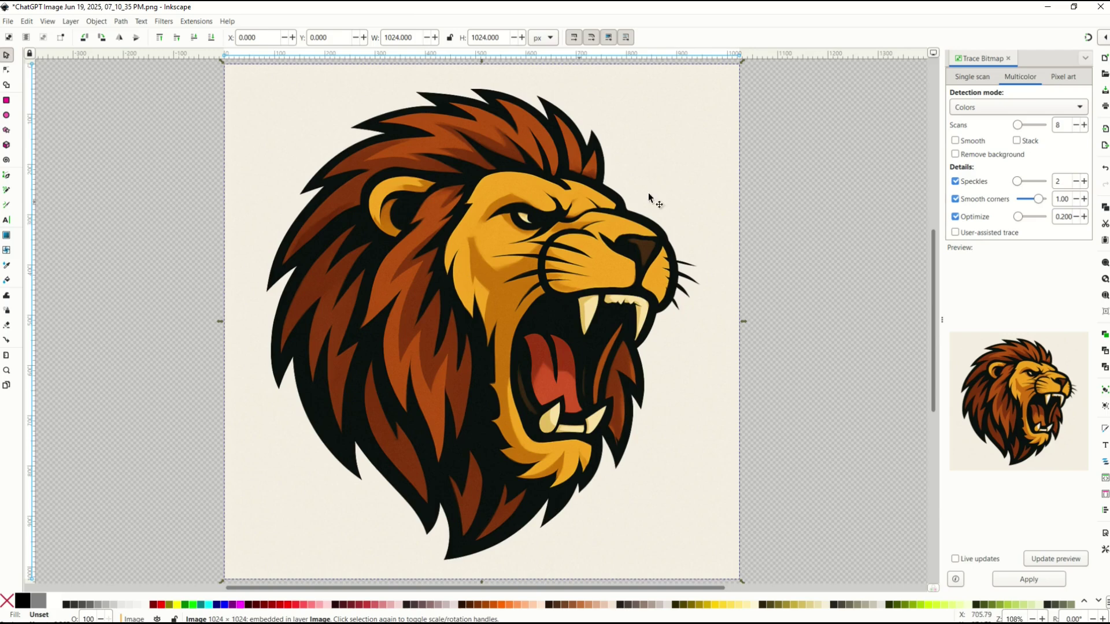
click(1076, 126)
click(1075, 126)
click(1075, 126)
click(1053, 559)
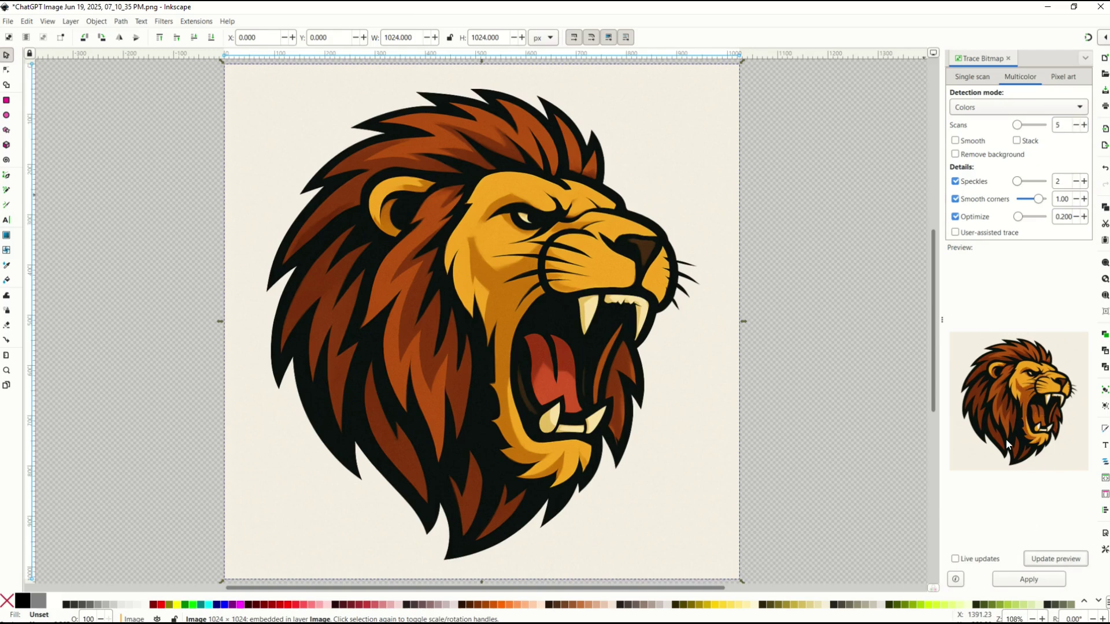
click(1028, 578)
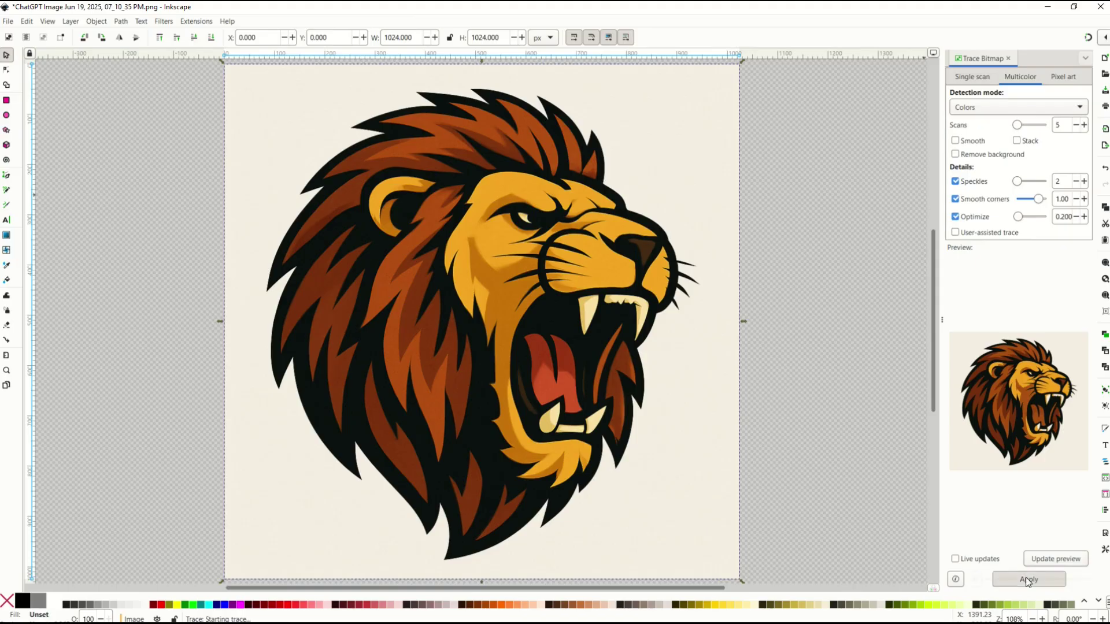
Move the 5-colour traced lion to the right of the original bitmap.
drag(506, 321, 745, 341)
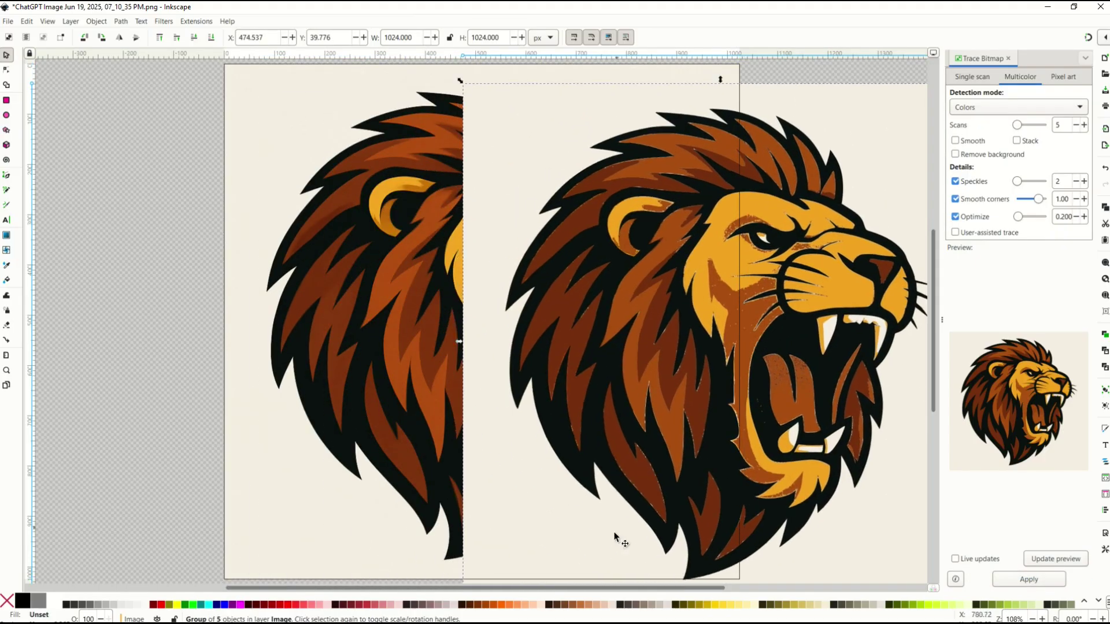
drag(619, 588, 723, 590)
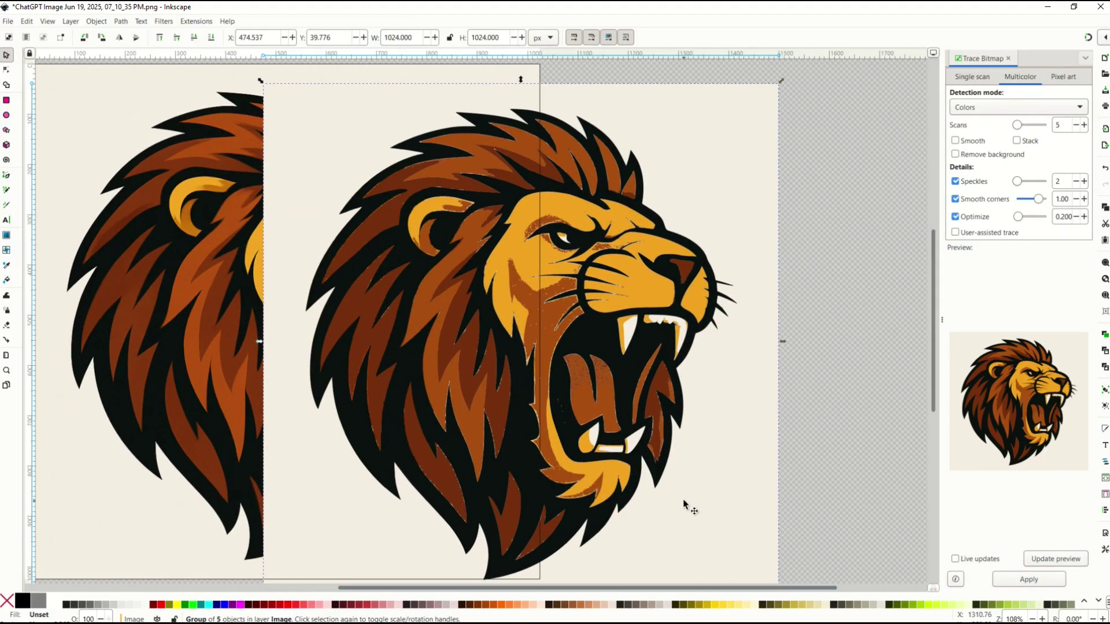
ctrl+scroll(683, 498, up, 2)
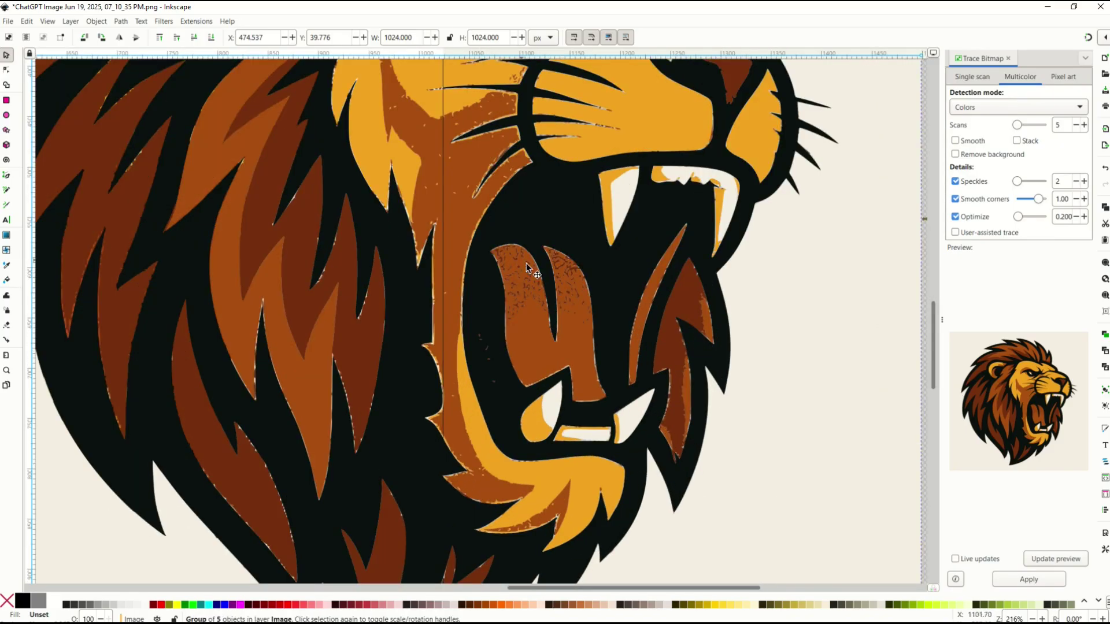
ctrl+scroll(526, 321, down, 2)
scroll(526, 301, right, 3)
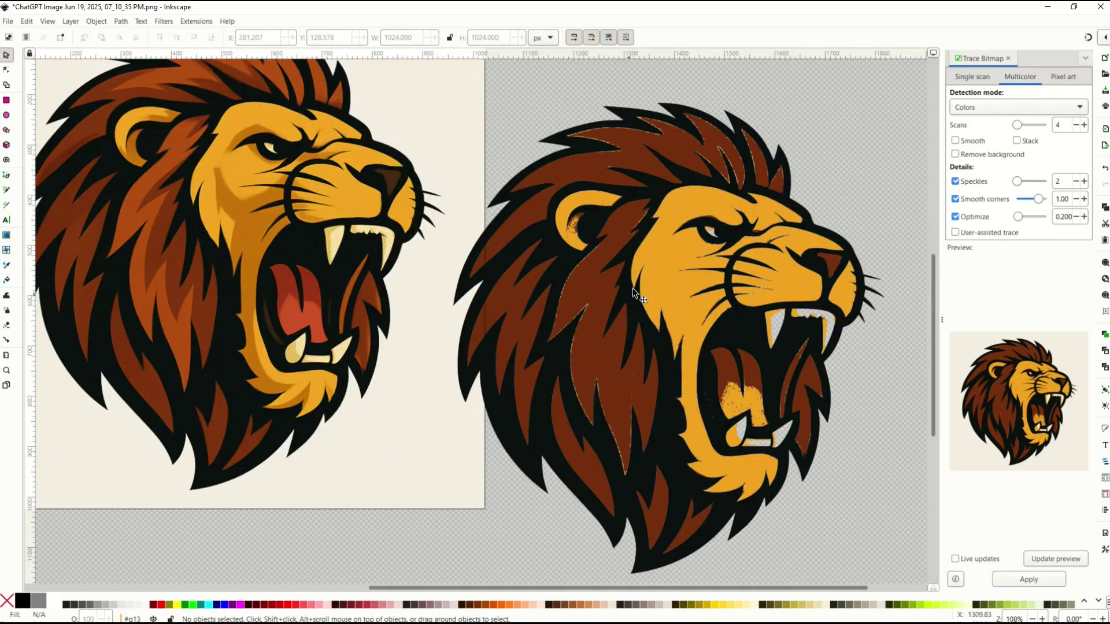
Pull the yellow face layer out of the traced lion group and delete it.
double_click(668, 270)
drag(669, 262, 632, 312)
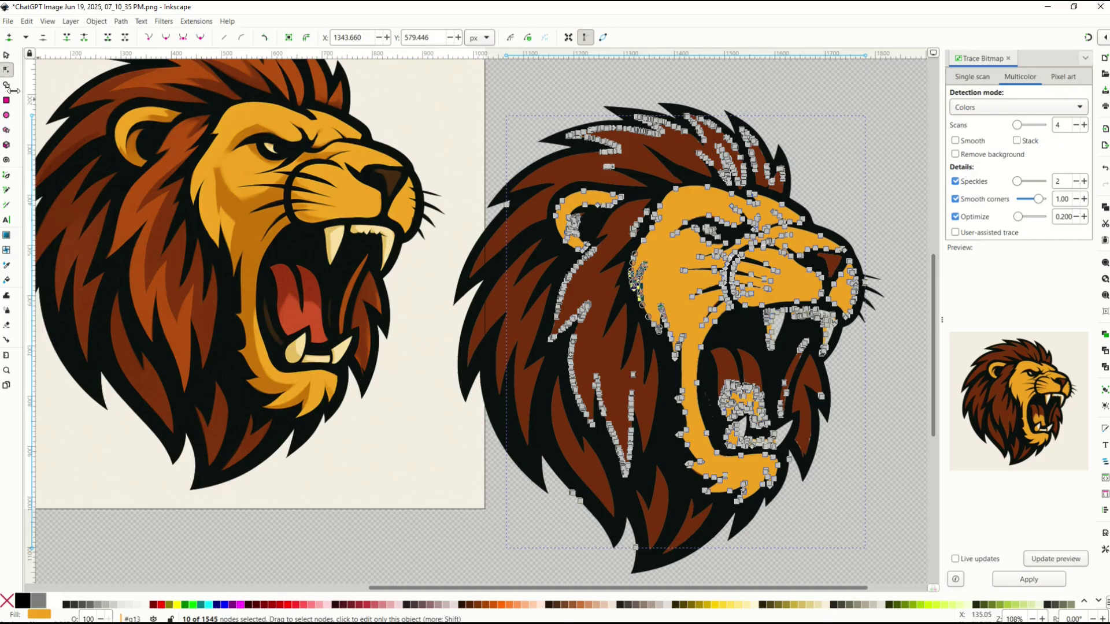
click(6, 55)
drag(757, 257, 329, 265)
key(Delete)
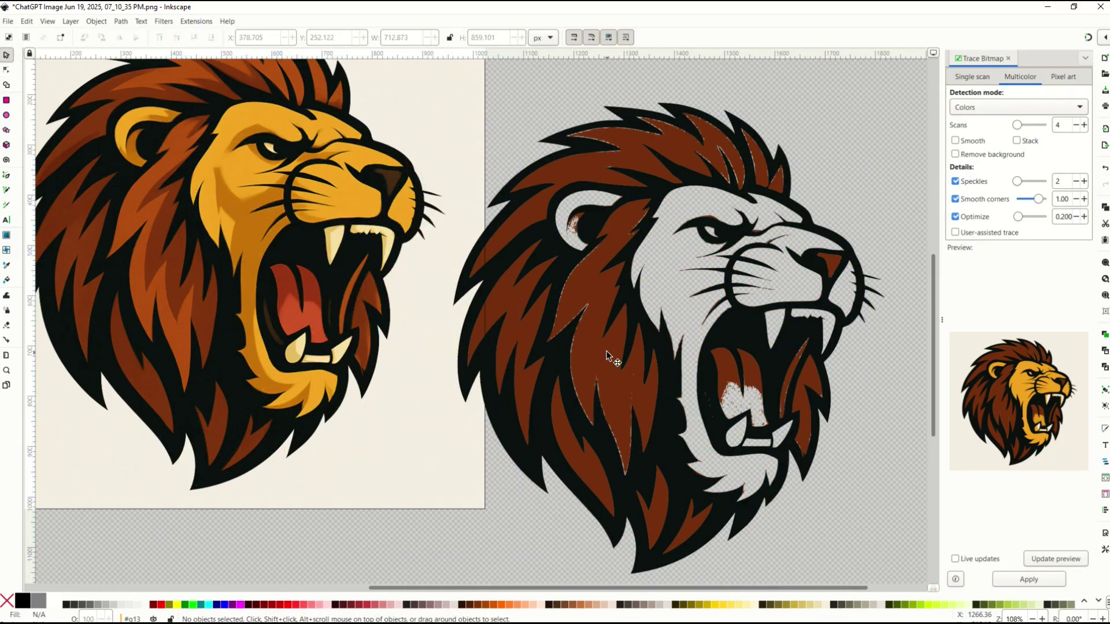
Pull the brown mane layer out of the traced lion group and delete it.
double_click(607, 354)
click(6, 55)
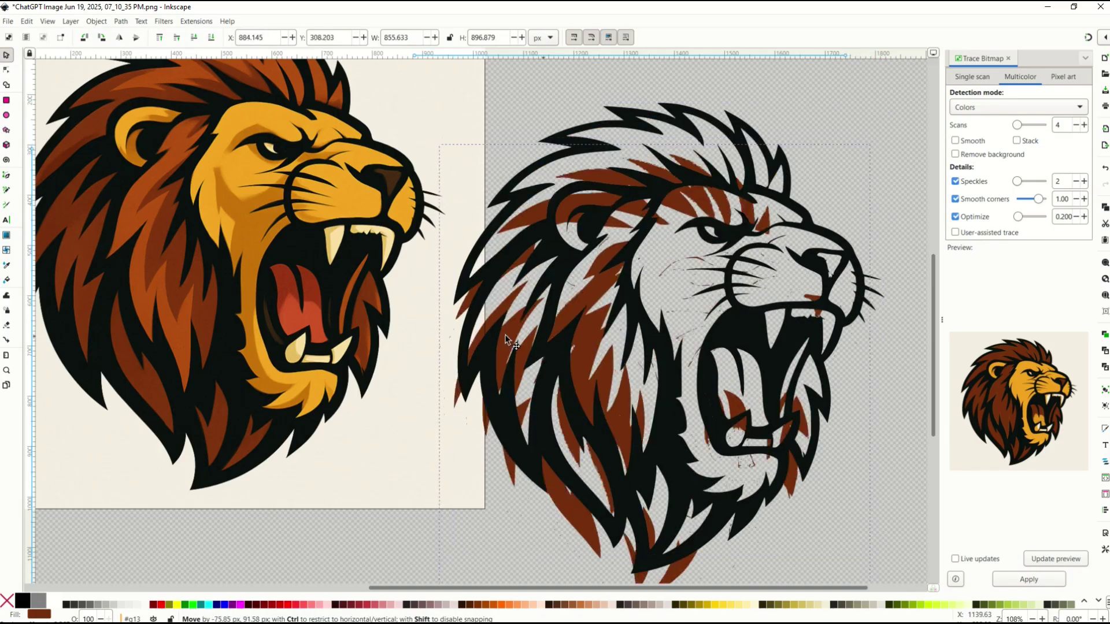
drag(583, 289, 279, 301)
key(Delete)
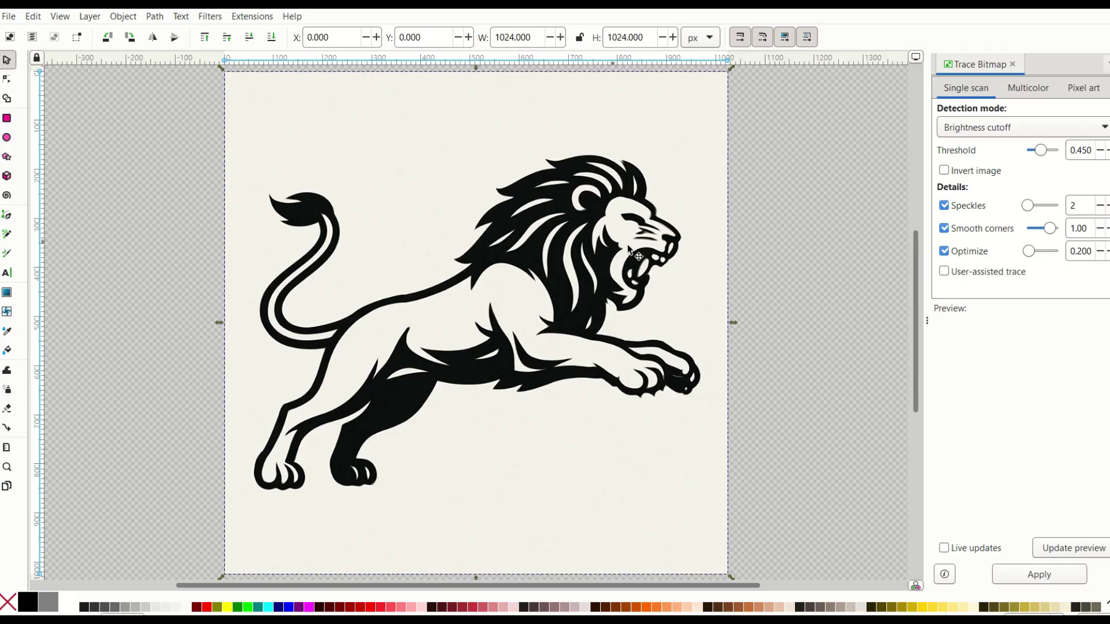
Apply the single-scan Brightness cutoff trace at 0.450 and drag the traced jumping lion right.
click(1011, 579)
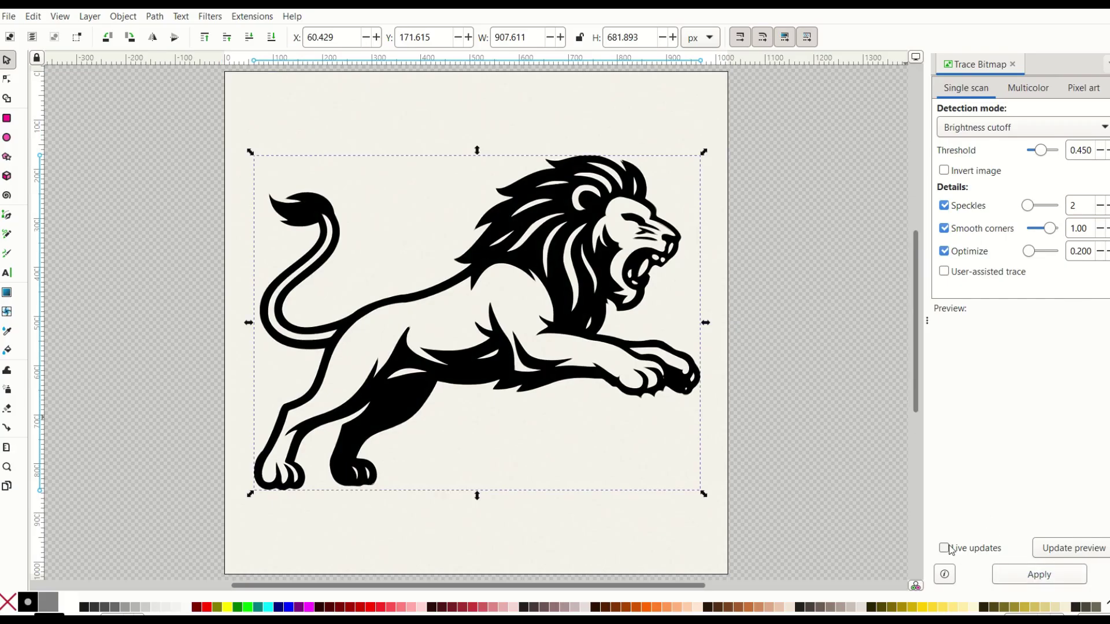
drag(560, 385, 792, 412)
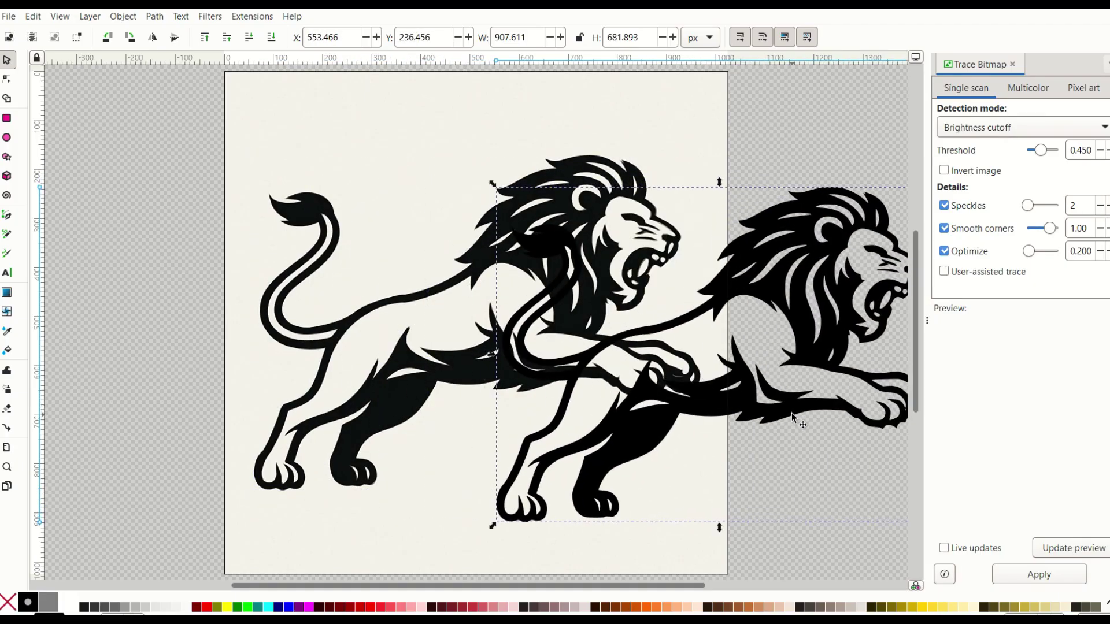